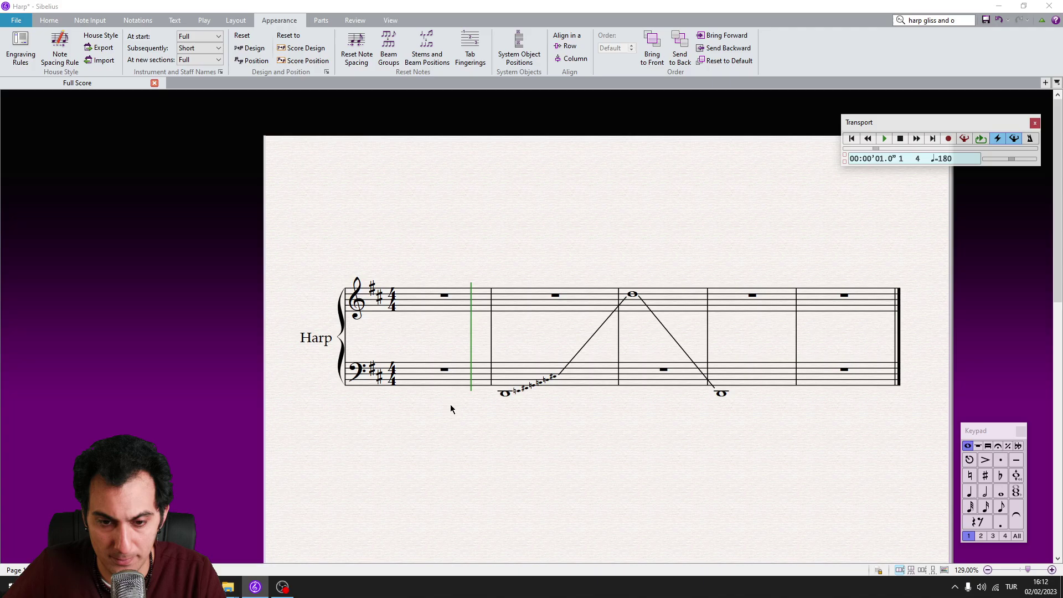
- Play back the score, then list all plug-ins in the Install Plug-ins window
key("space")
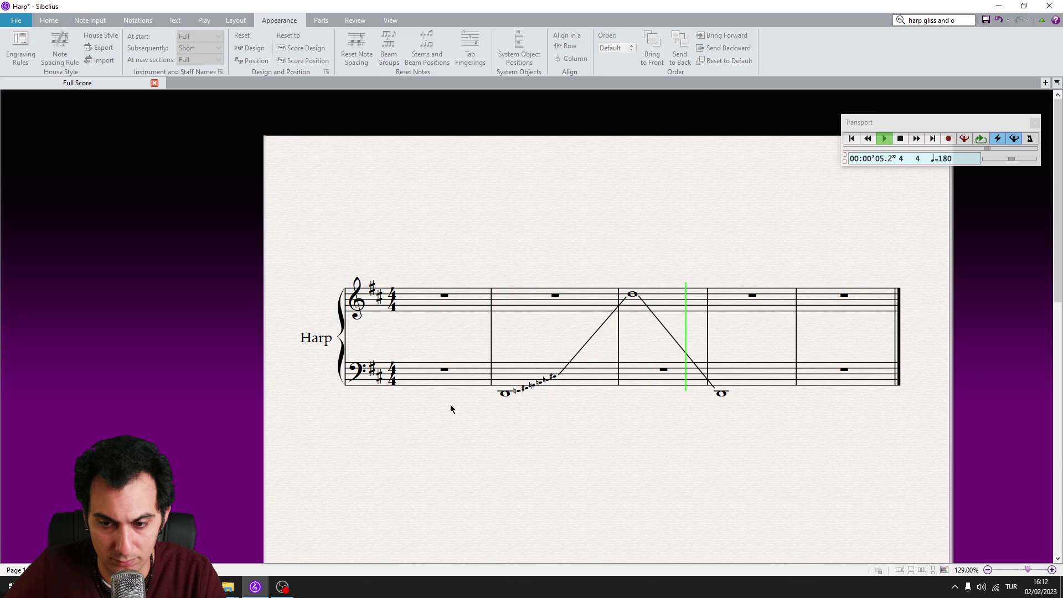
key("space")
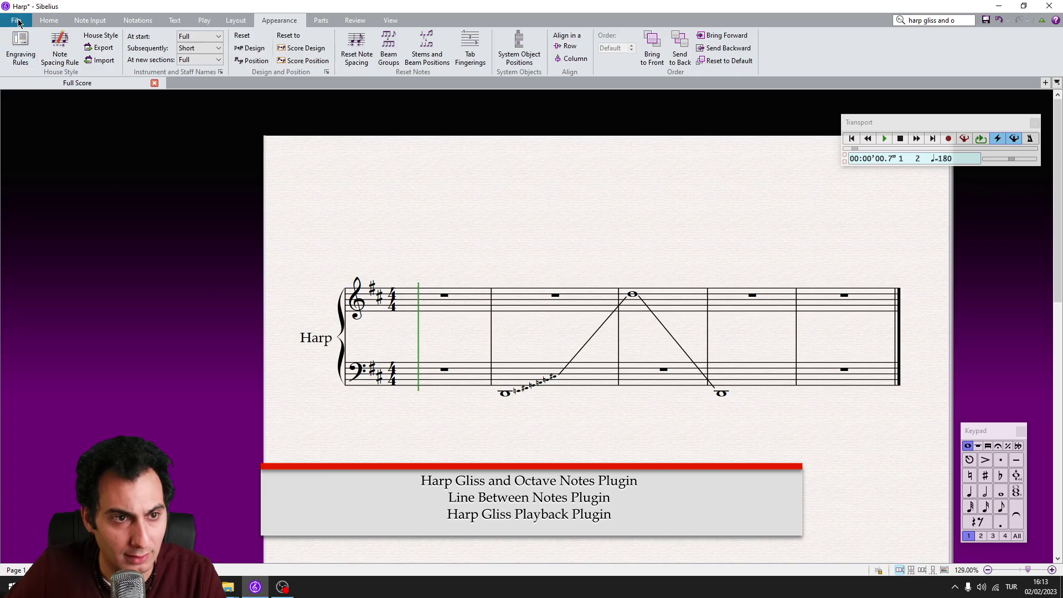
left_click(16, 20)
left_click(33, 286)
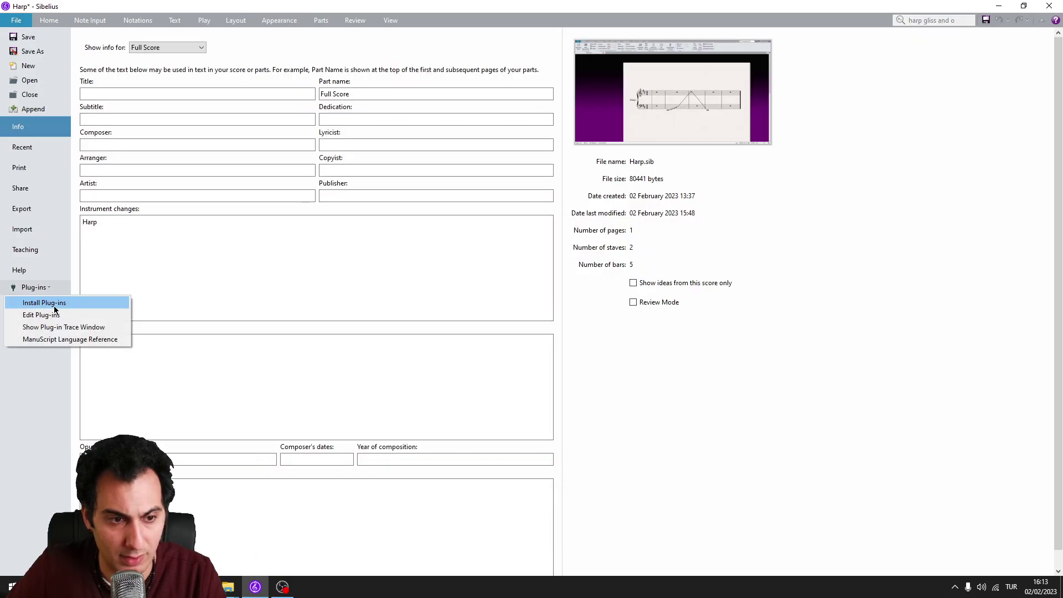
left_click(55, 305)
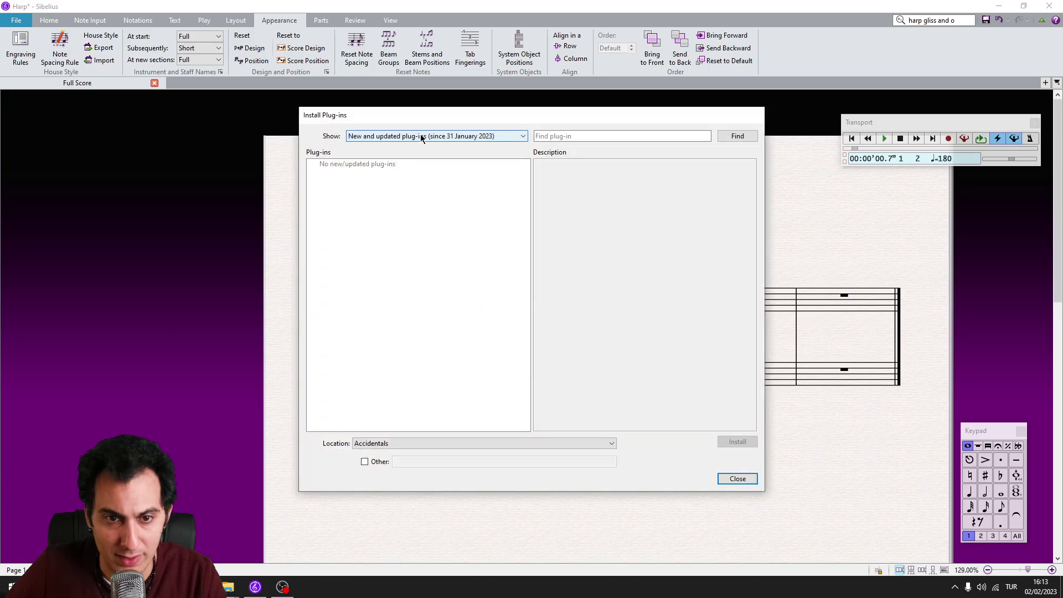
left_click(420, 136)
left_click(381, 154)
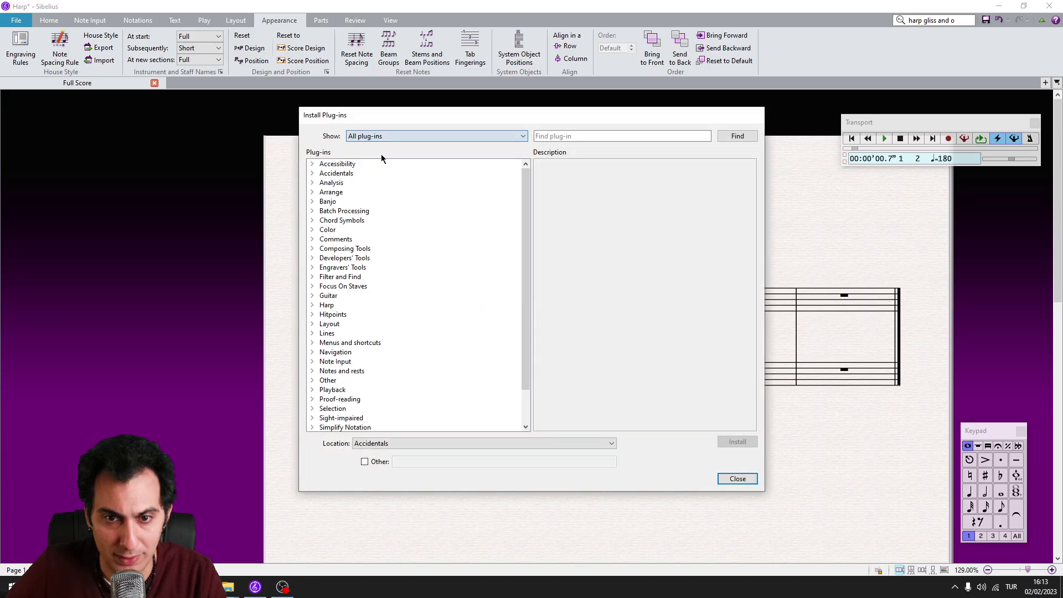
- Find the Line Between Notes and Harp Gliss and Octave Notes plug-ins, then install Harp Gliss Playback
left_click(591, 136)
type("line betwee")
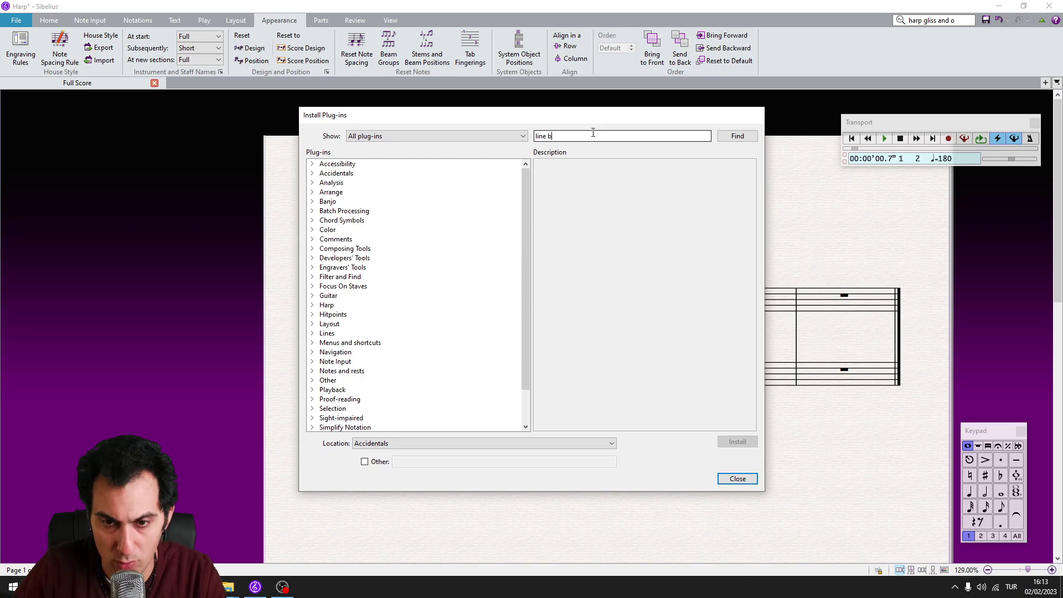
type("n")
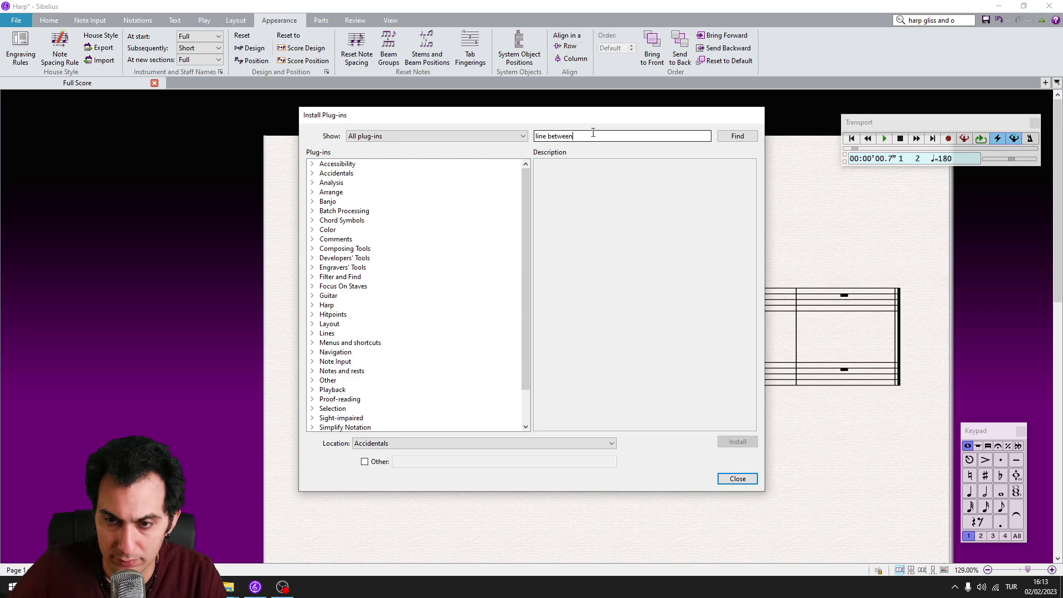
left_click(732, 136)
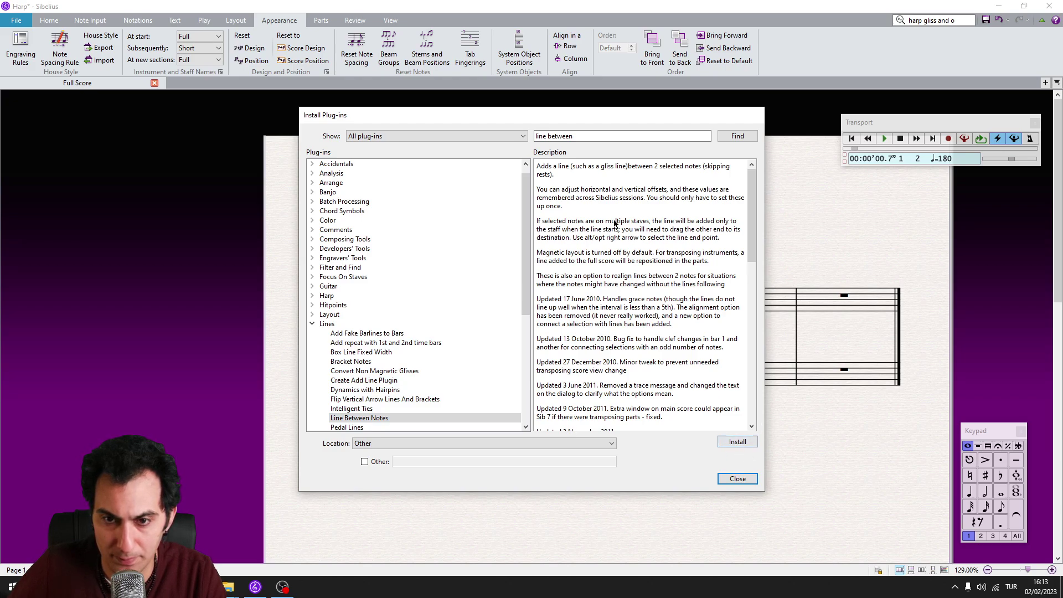
triple_click(590, 132)
type("harp gliss and octa")
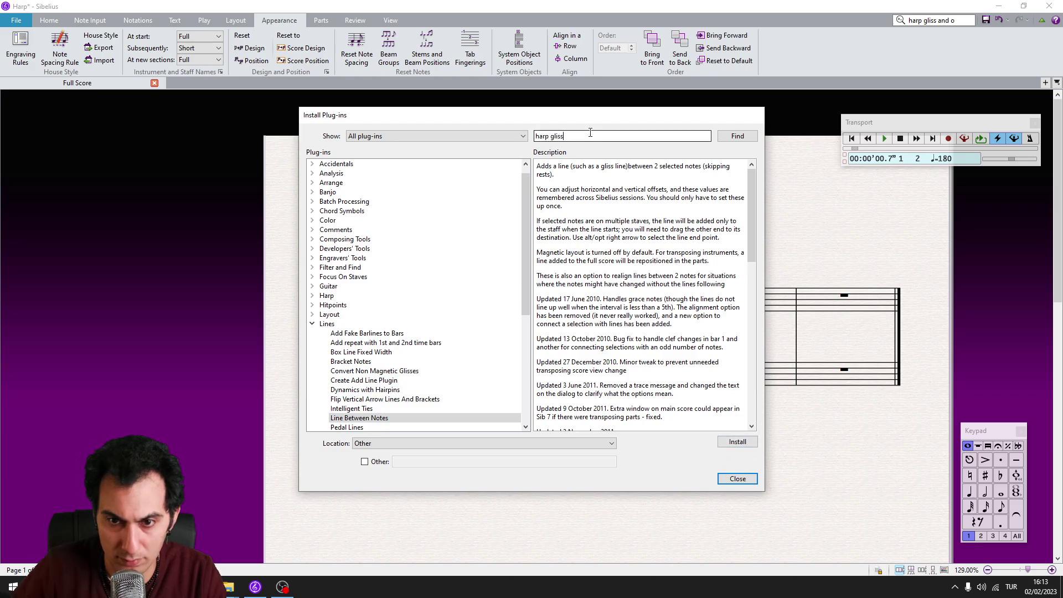
type("ve")
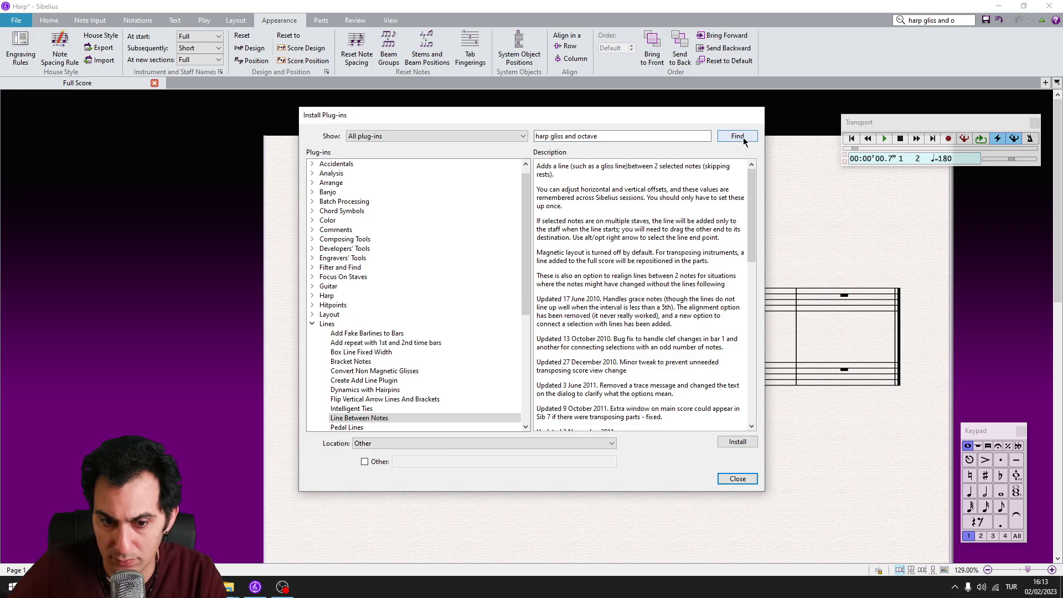
left_click(737, 136)
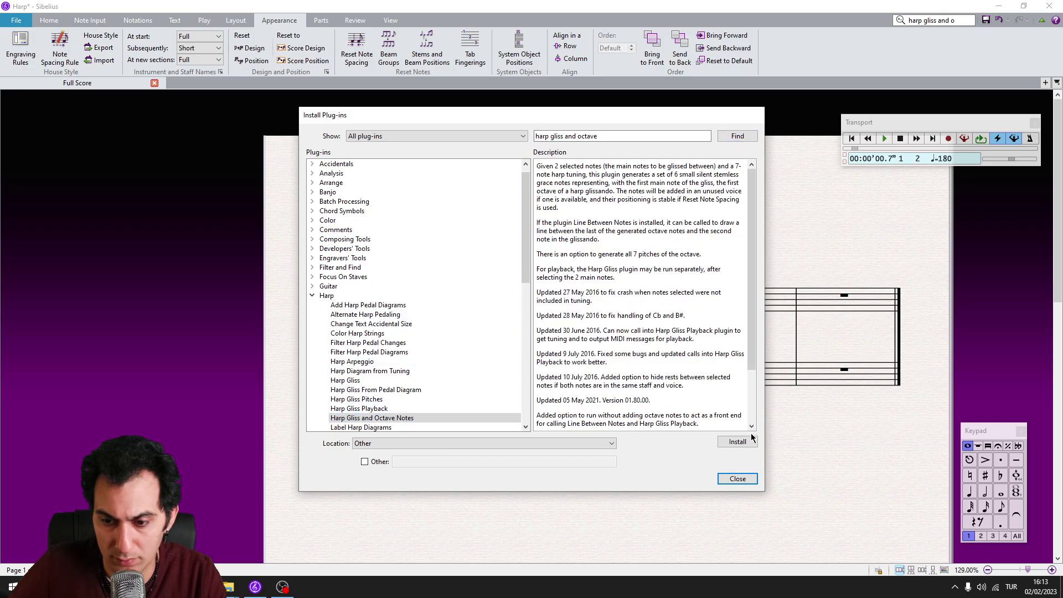
left_click(380, 410)
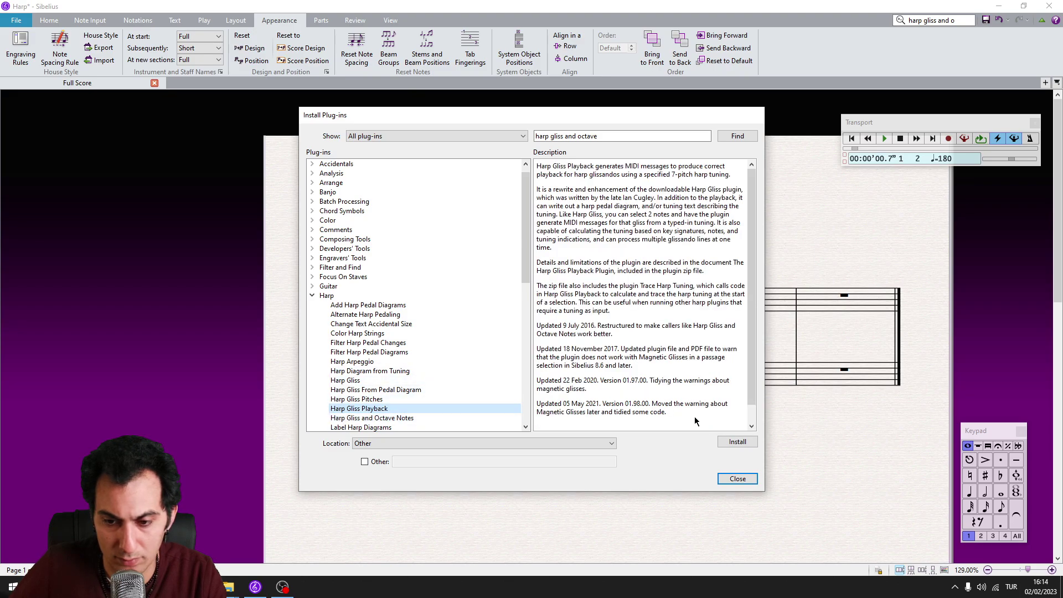
left_click(736, 443)
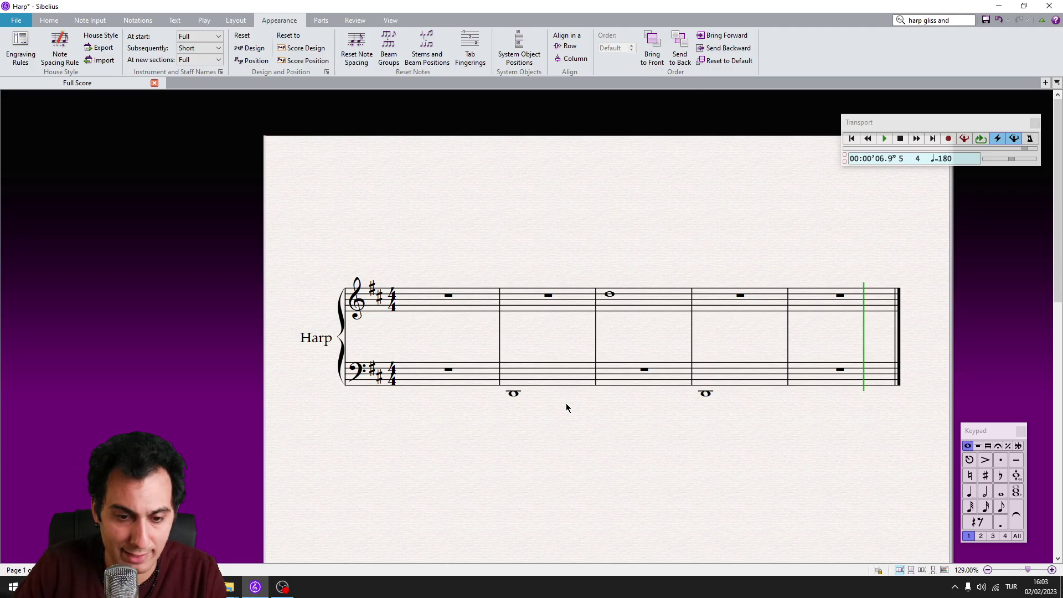
- Select bar 2's low whole note plus bar 3's treble note and run Harp Gliss and Octave Notes
left_click(517, 393)
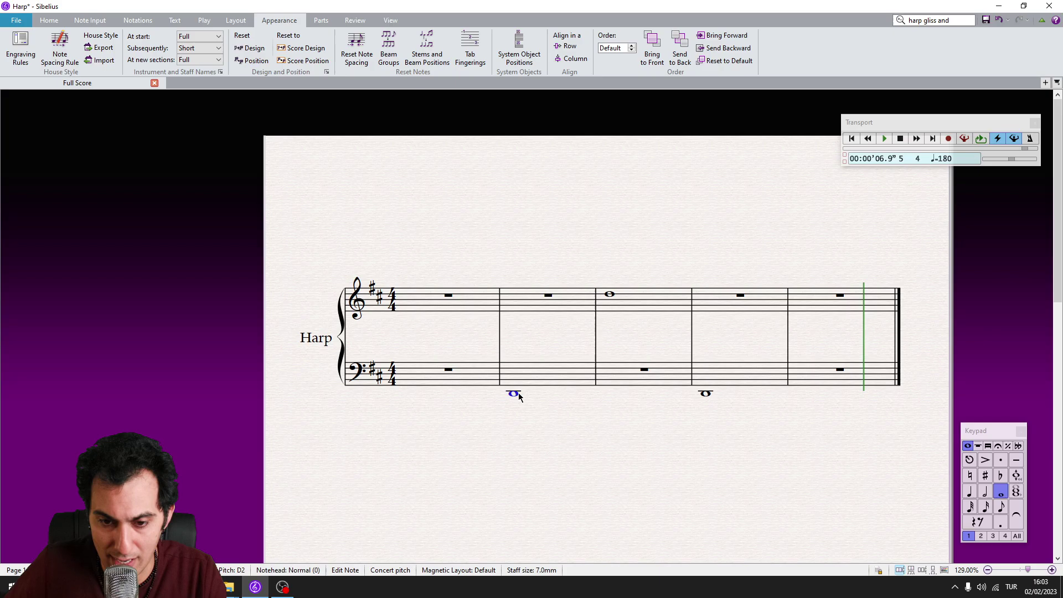
left_click(610, 294, "ctrl")
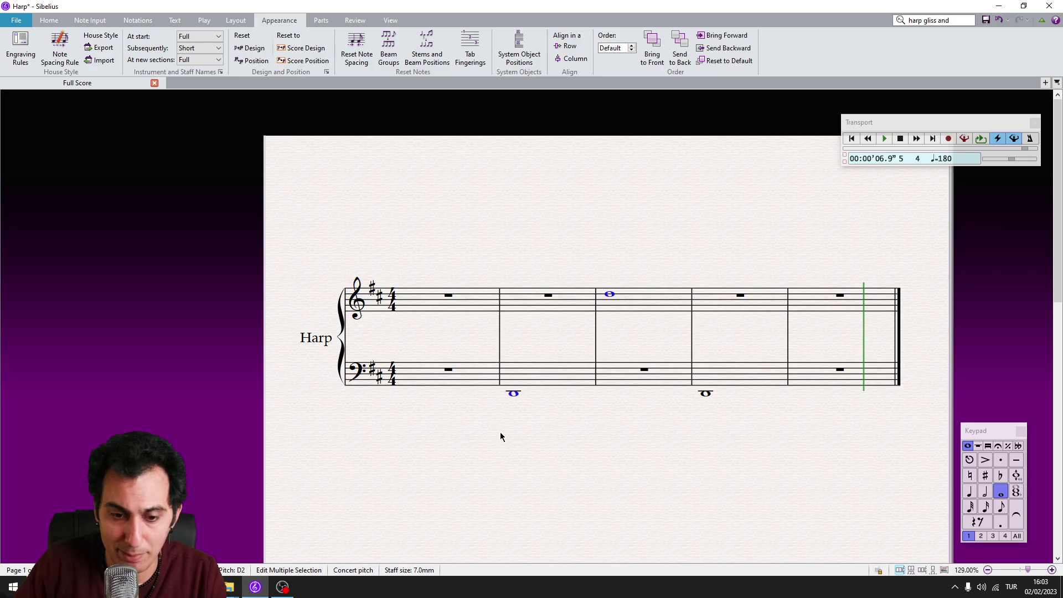
key("ctrl+a")
type("harp")
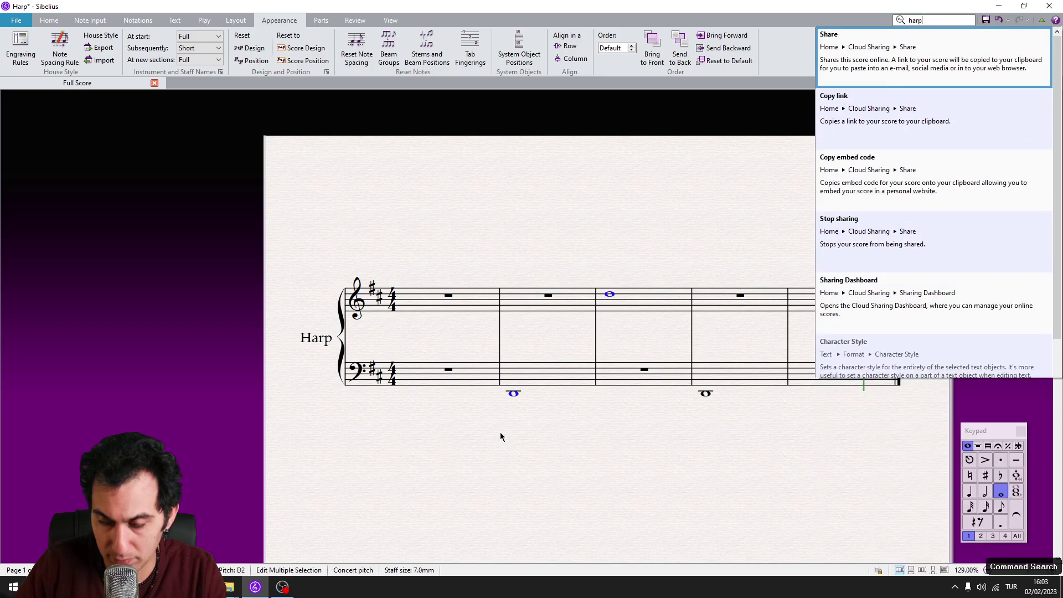
type(" gliss and o")
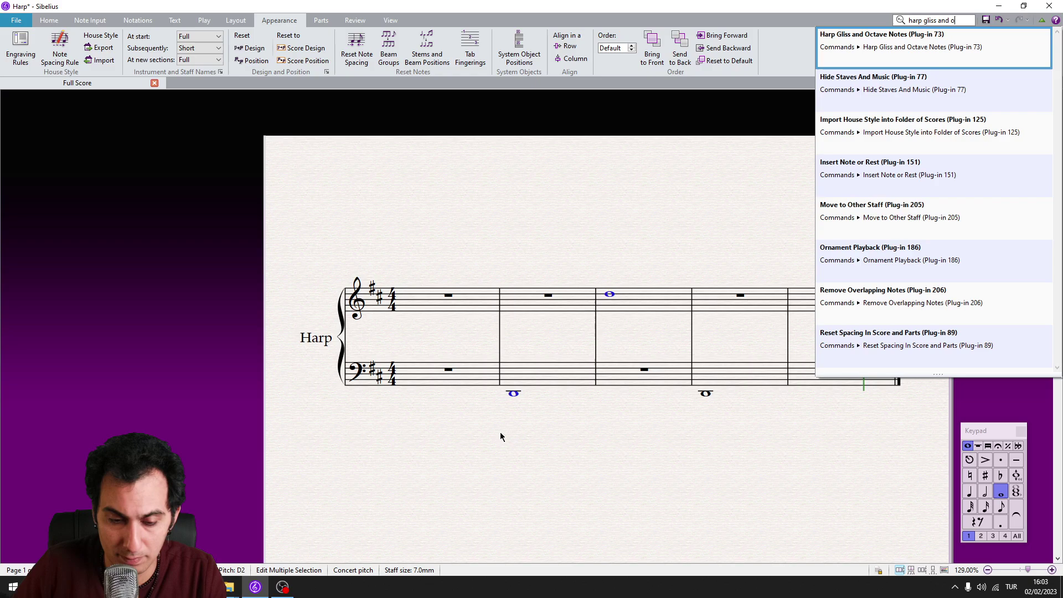
key("Return")
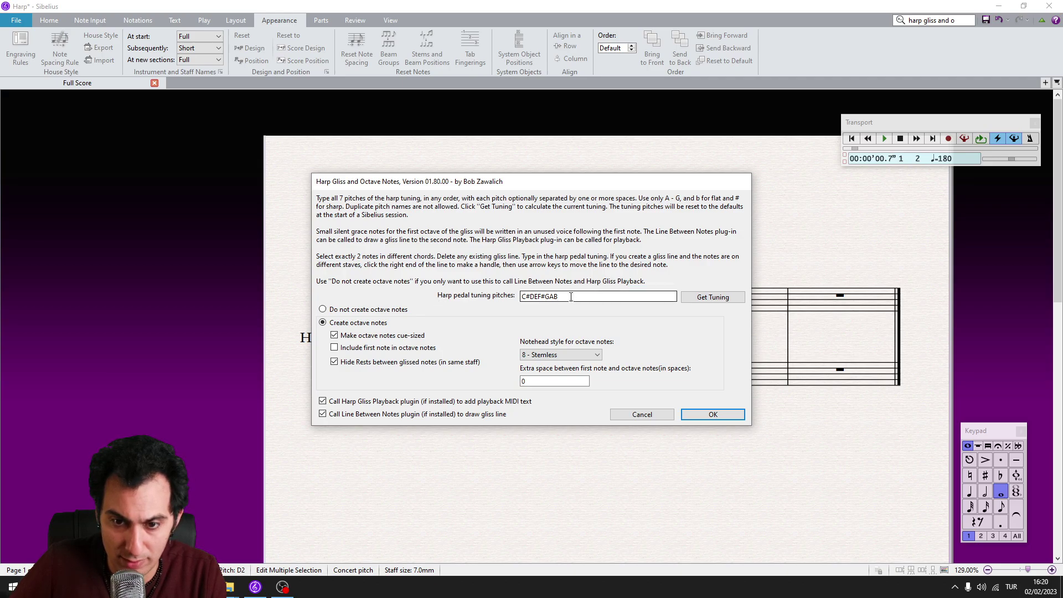
- Confirm C#DEF#GAB pedal tuning with 8 - Stemless octave notes and run the gliss plug-in
left_click_drag(559, 297, 504, 290)
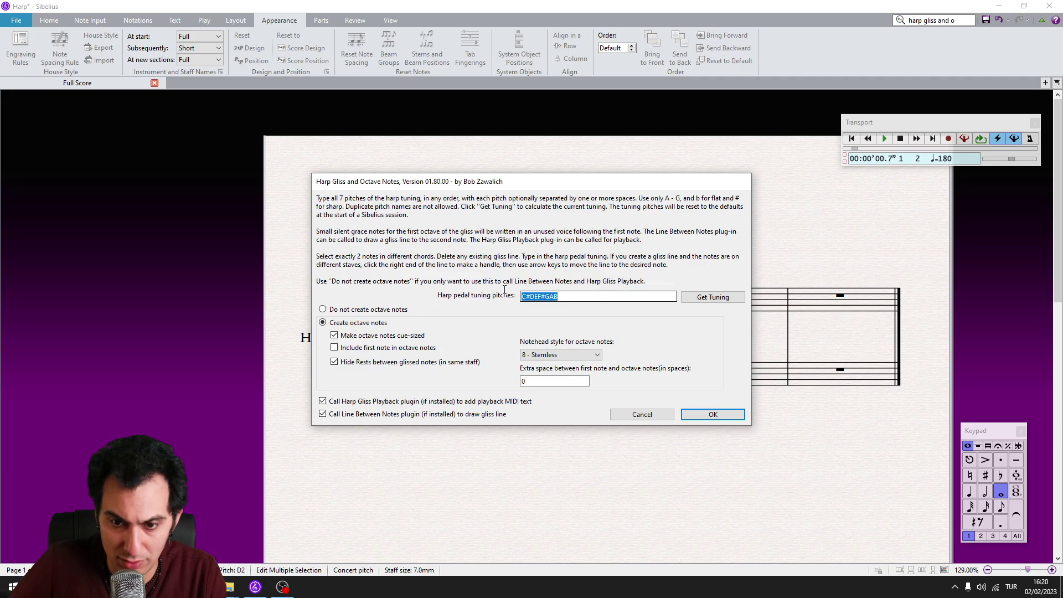
left_click(559, 296)
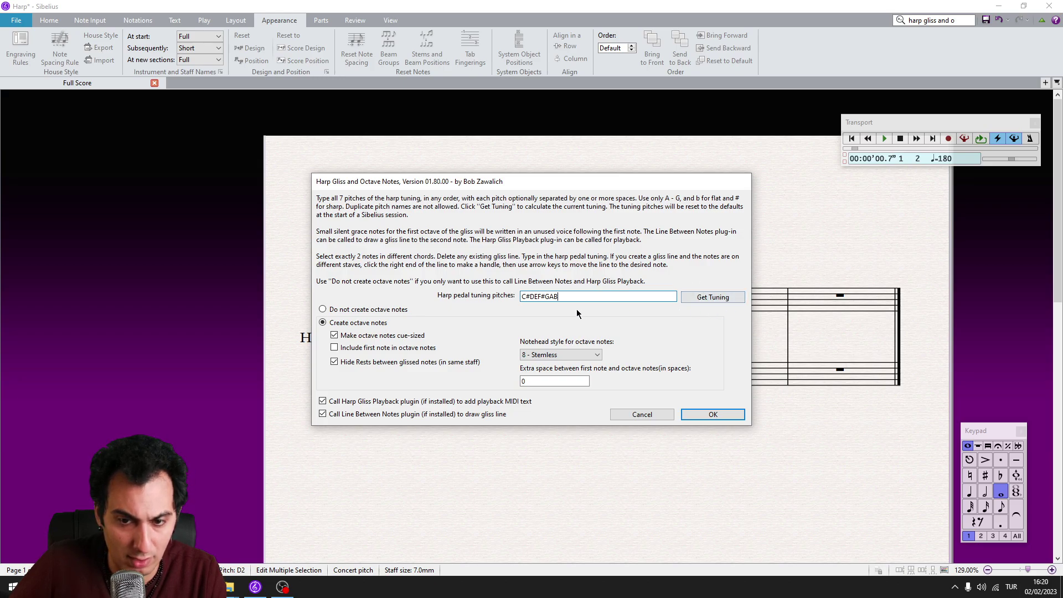
left_click_drag(588, 294, 487, 286)
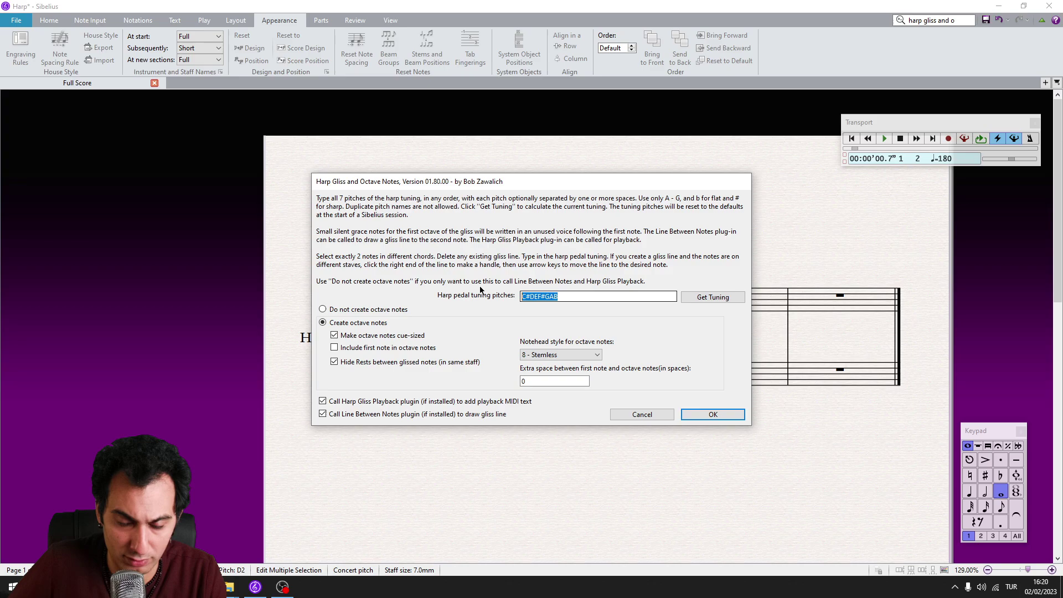
left_click(712, 297)
left_click(666, 295)
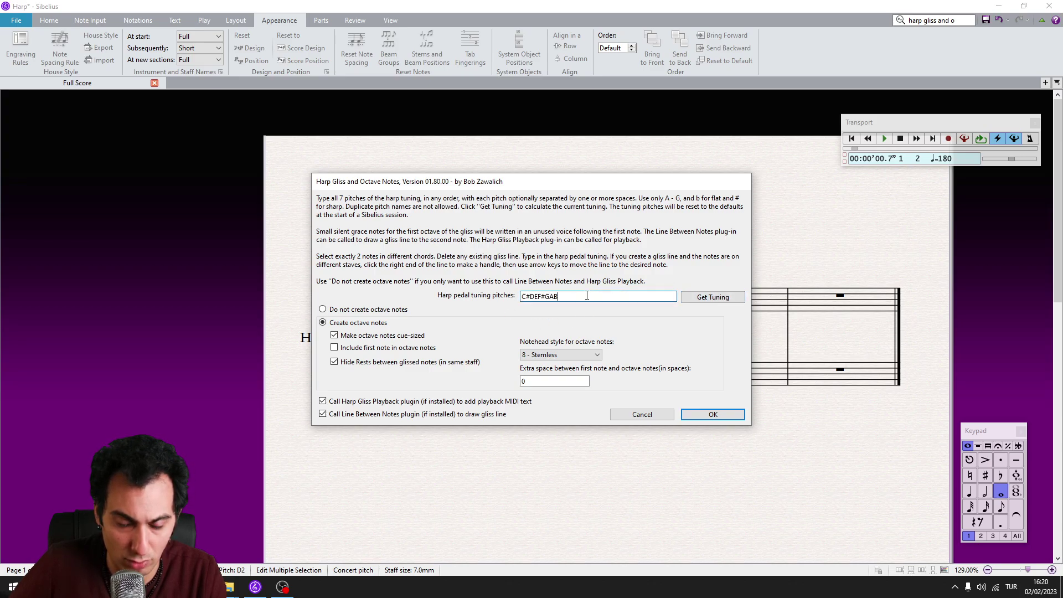
left_click(714, 415)
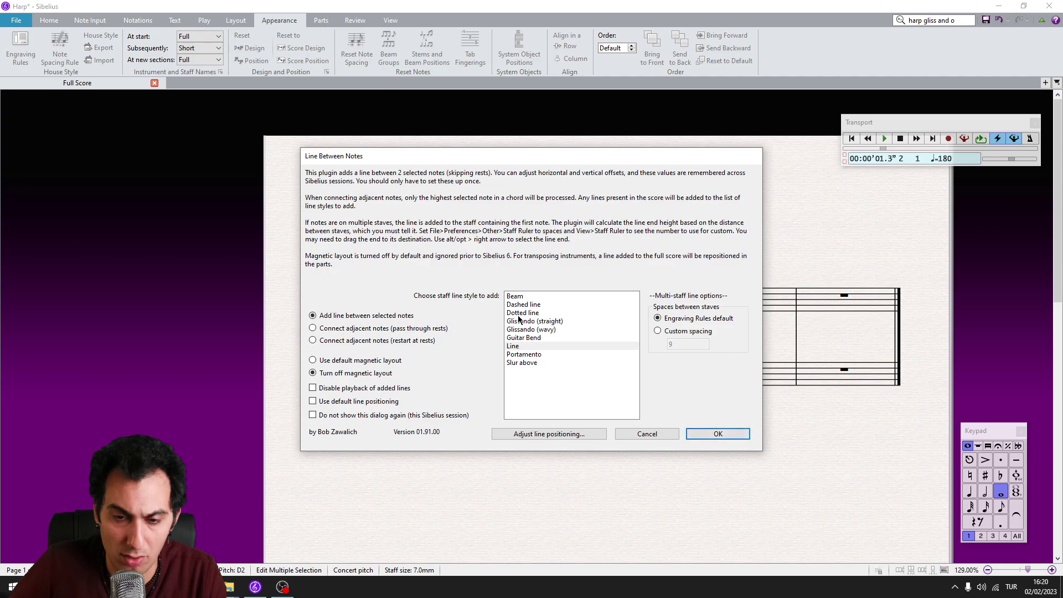
- Choose the plain Line style for the gliss between the two notes
left_click_drag(520, 307, 523, 348)
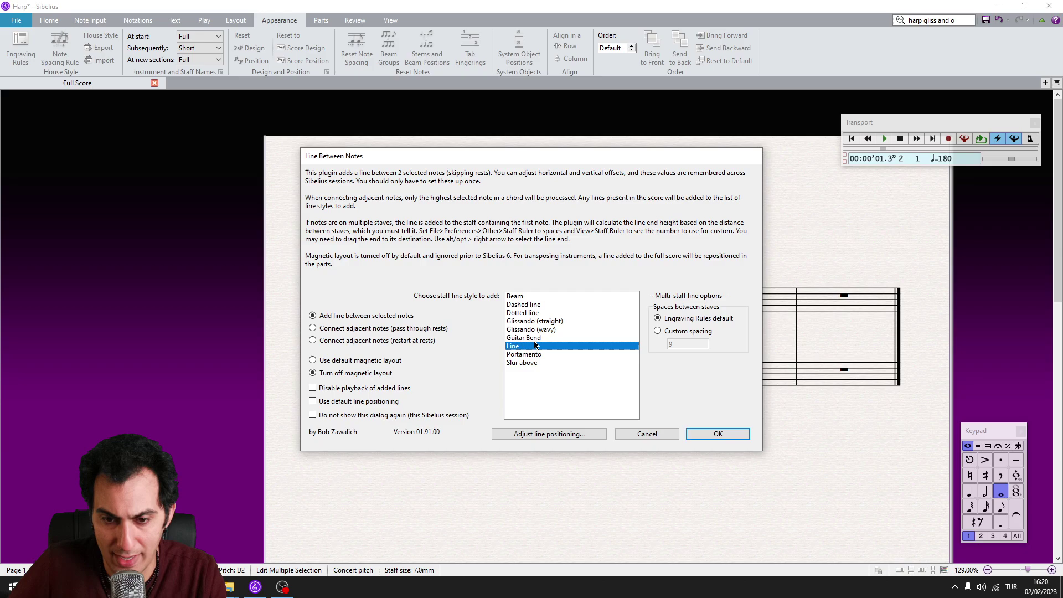
left_click(717, 435)
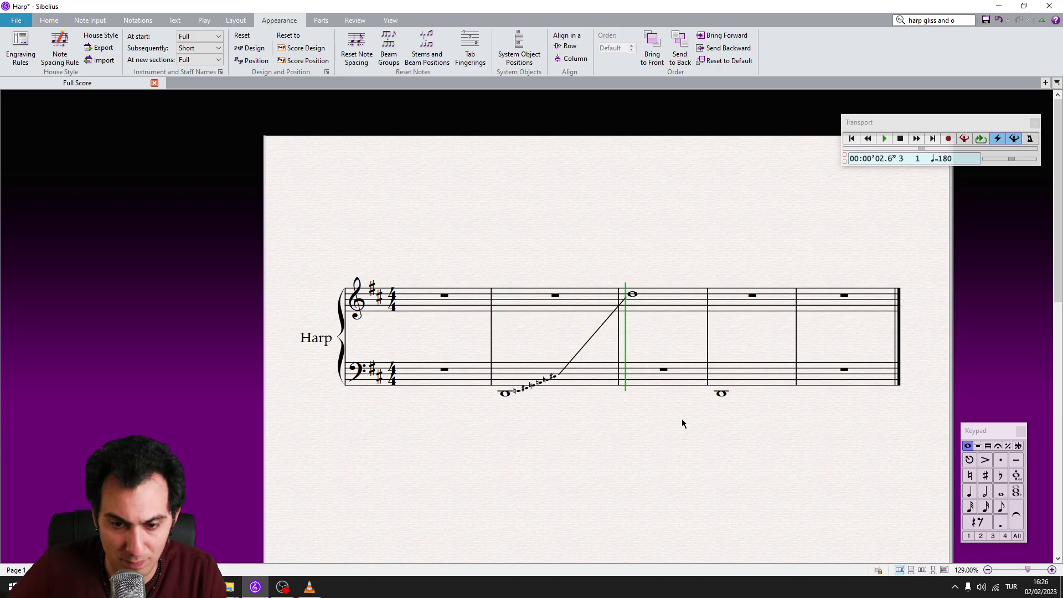
- Add a plain Line gliss without octave notes from bar 3's treble note to bar 4's bass note
left_click(633, 295)
left_click(720, 393, "ctrl")
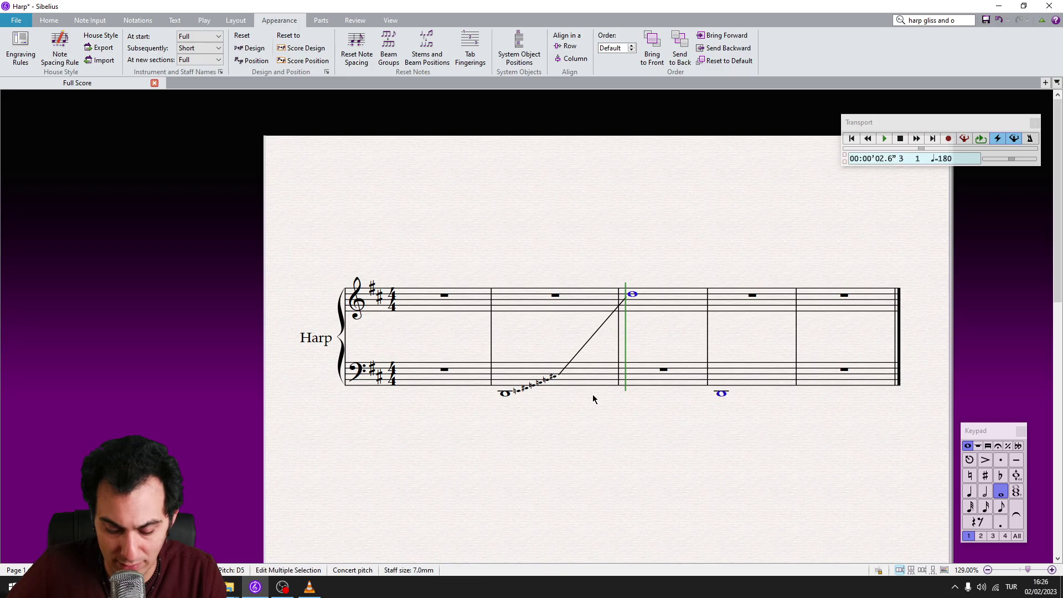
key("ctrl+q")
key("Return")
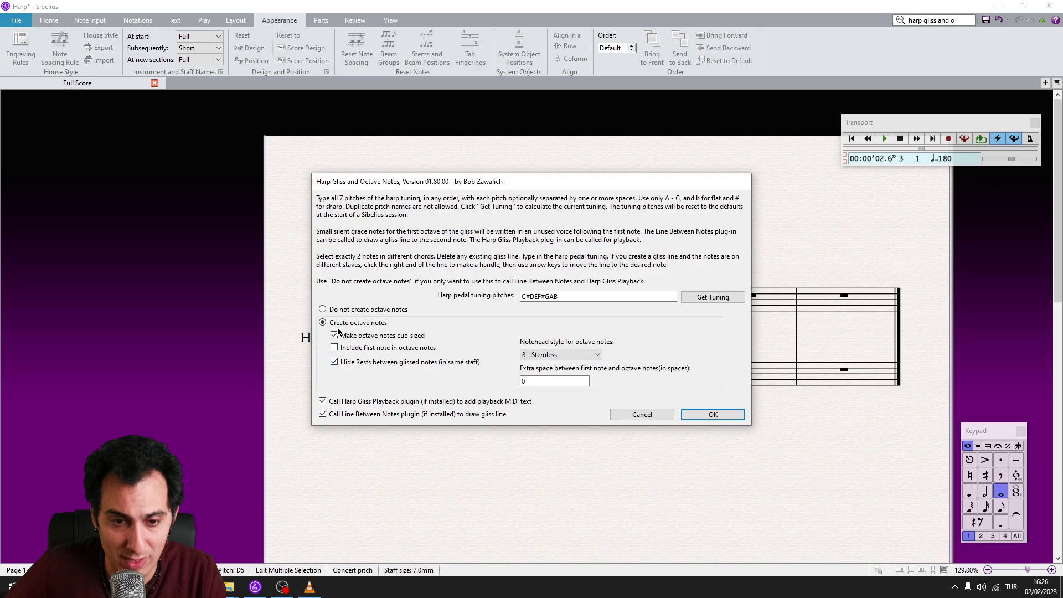
left_click(323, 309)
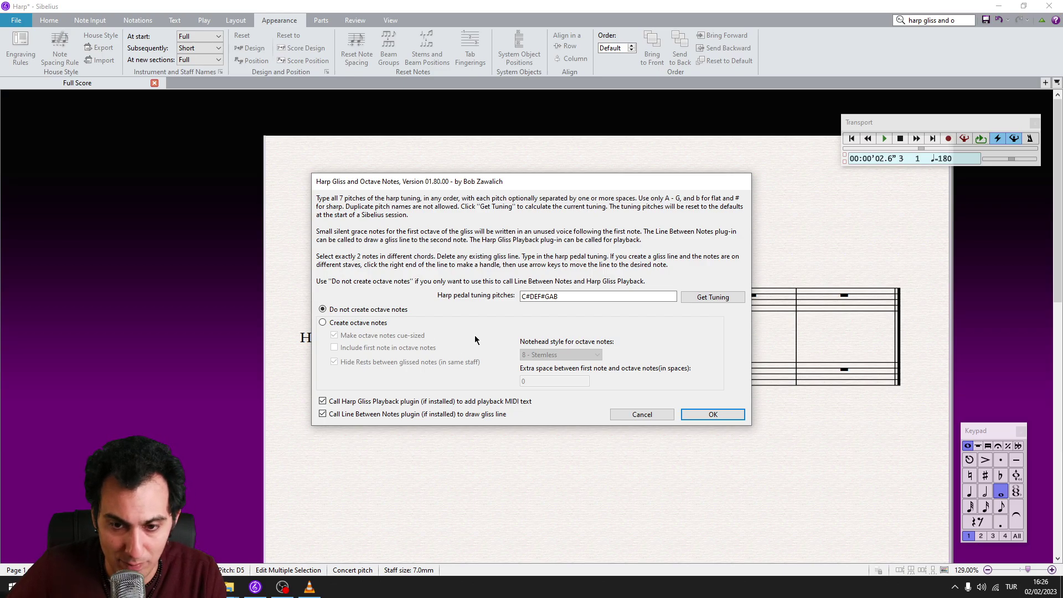
left_click(708, 415)
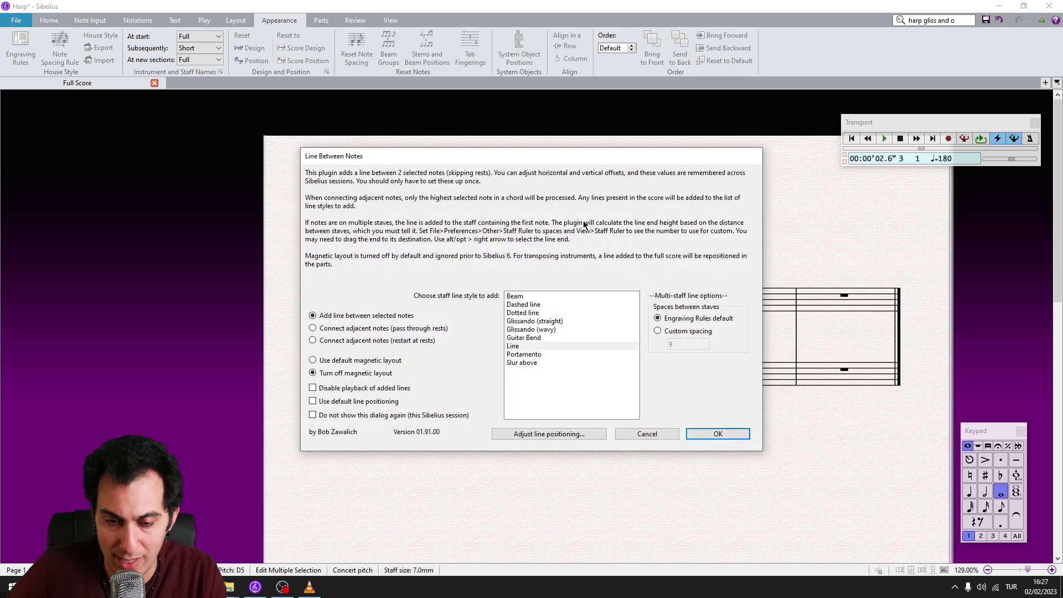
left_click(545, 345)
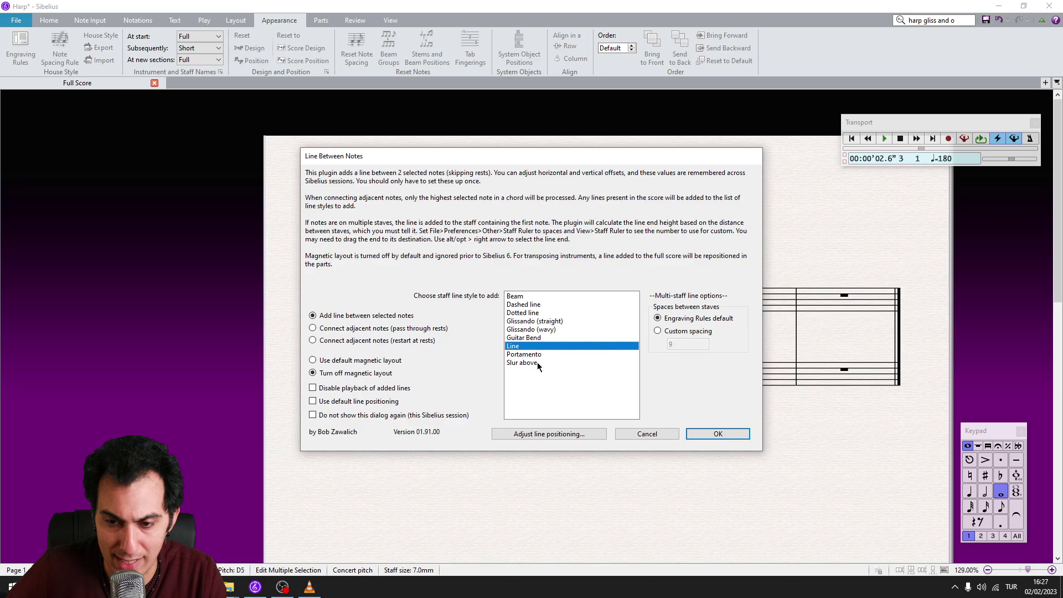
left_click(739, 433)
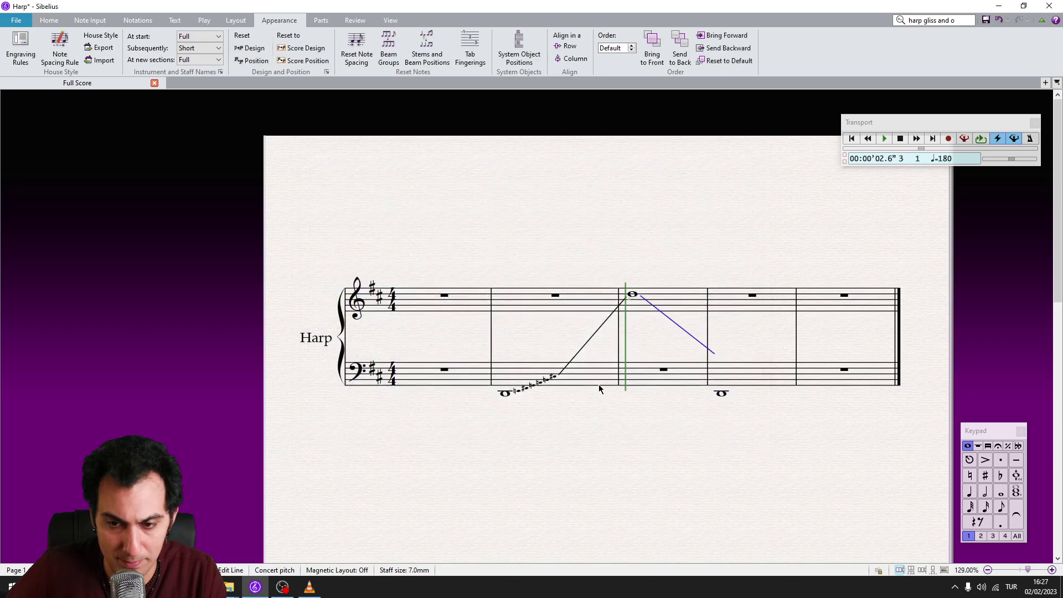
- Set the descending line's end point on bar 4's bass whole note
left_click(720, 391)
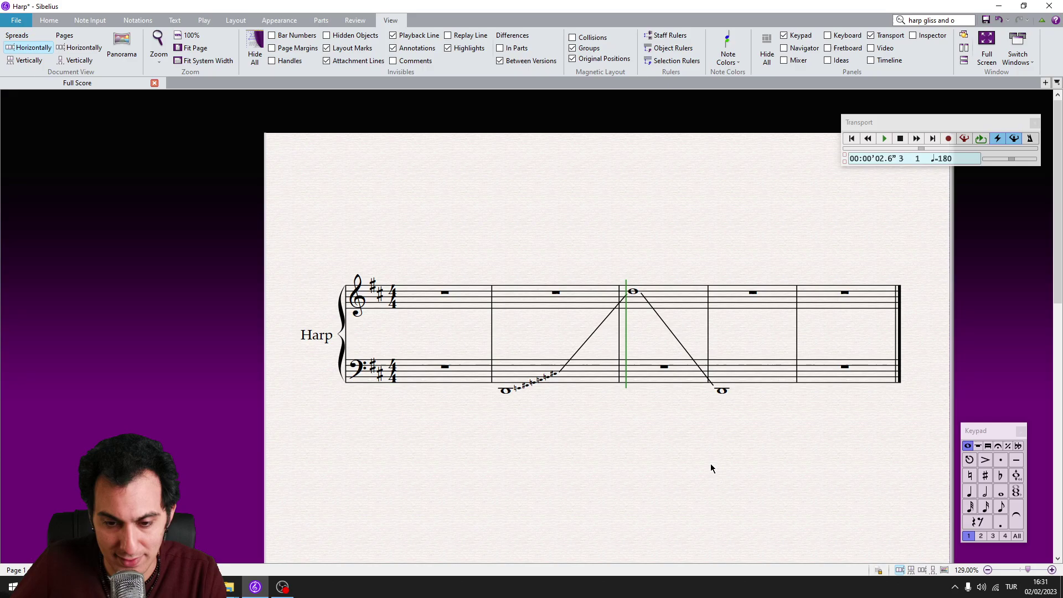
left_click(344, 35)
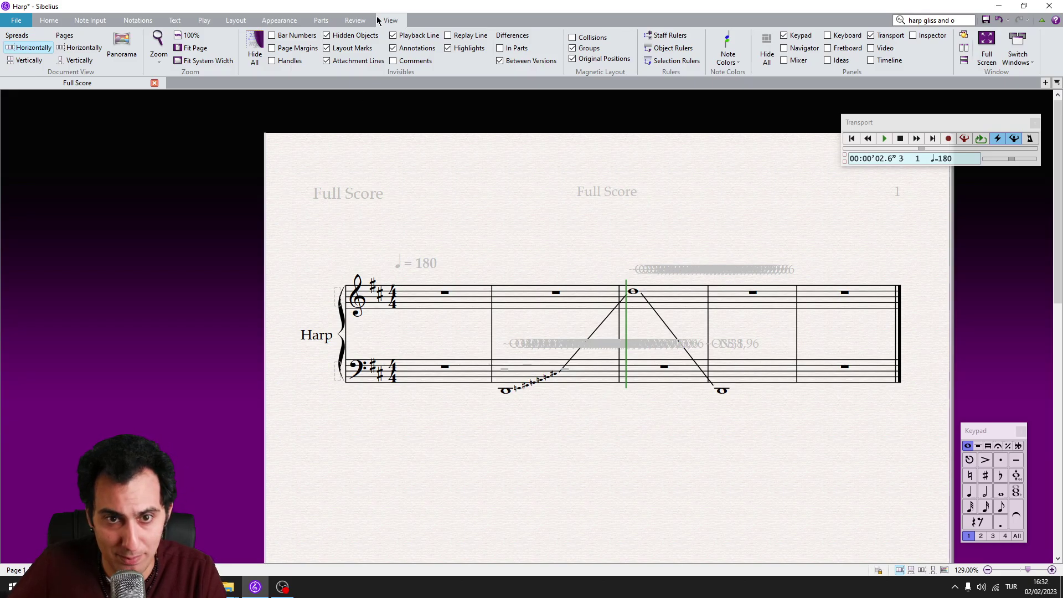
left_click(326, 35)
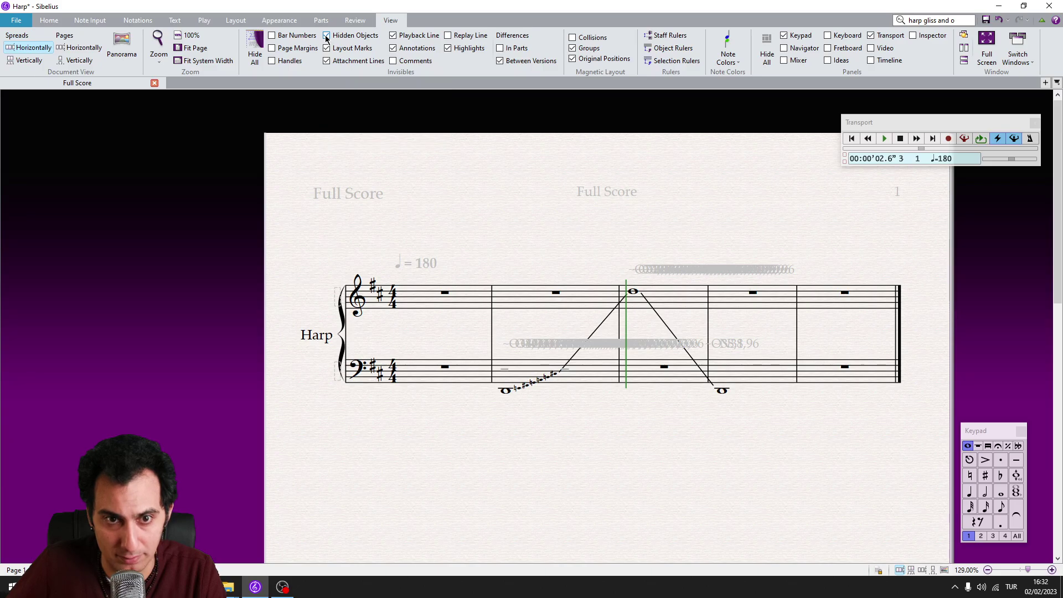